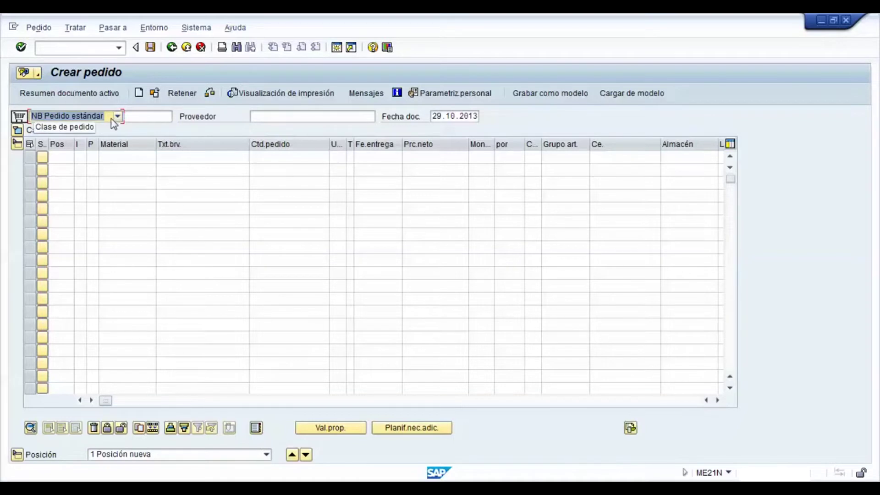
Set Ferretodo Mexico as the supplier of the new standard purchase order.
left_click(302, 116)
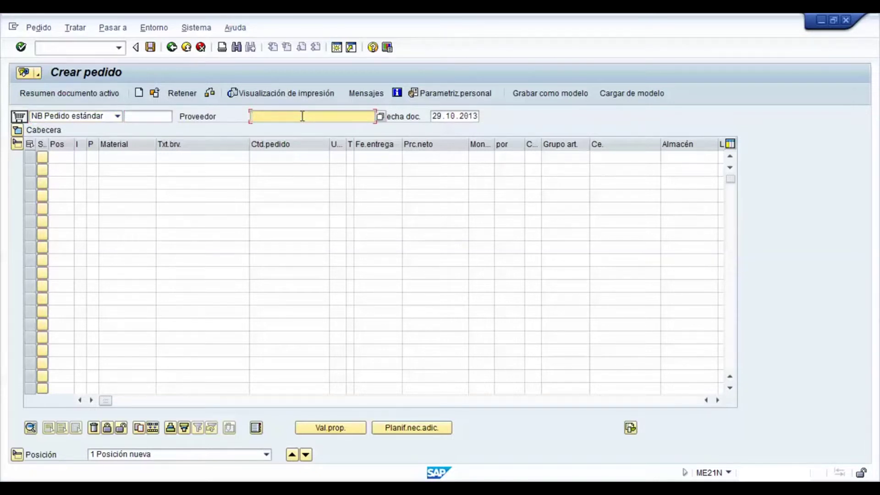
type("1")
key("Down")
key("Return")
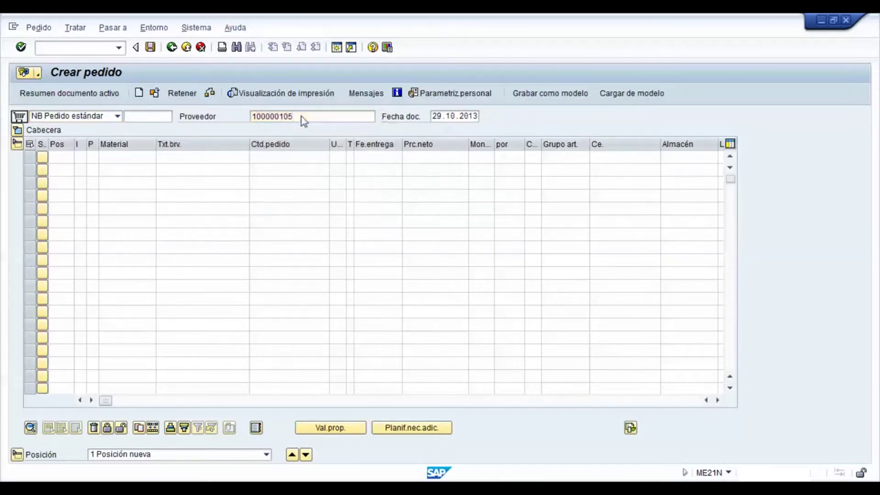
key("Return")
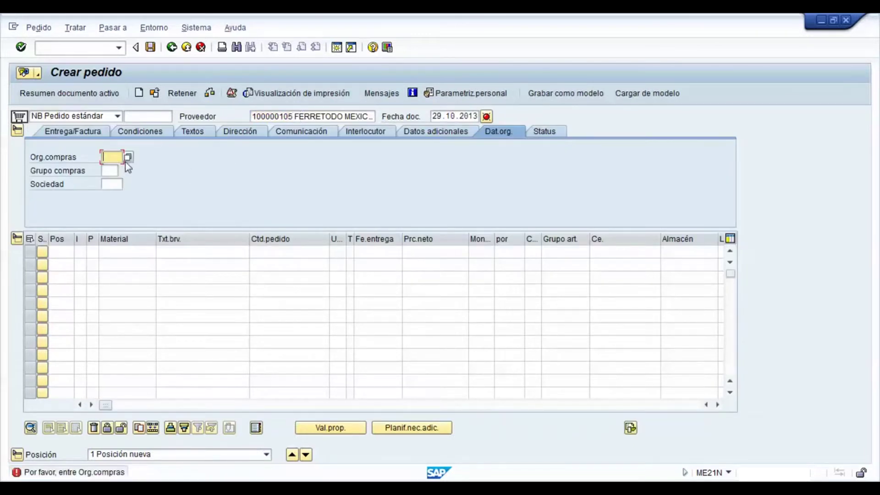
Enter the order's organizational data: purchasing organization CS00, purchasing group 1N2 and company code CSOM.
type("CS00")
key("Tab")
type("1N2")
key("Tab")
type("CS0M")
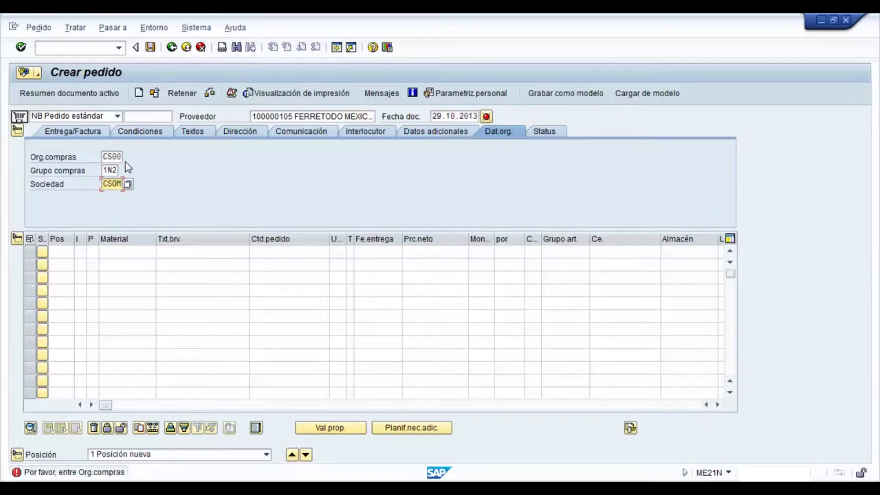
Add material 100300002 as the first order item, with plant 1014 and an order quantity of 100.
left_click(136, 254)
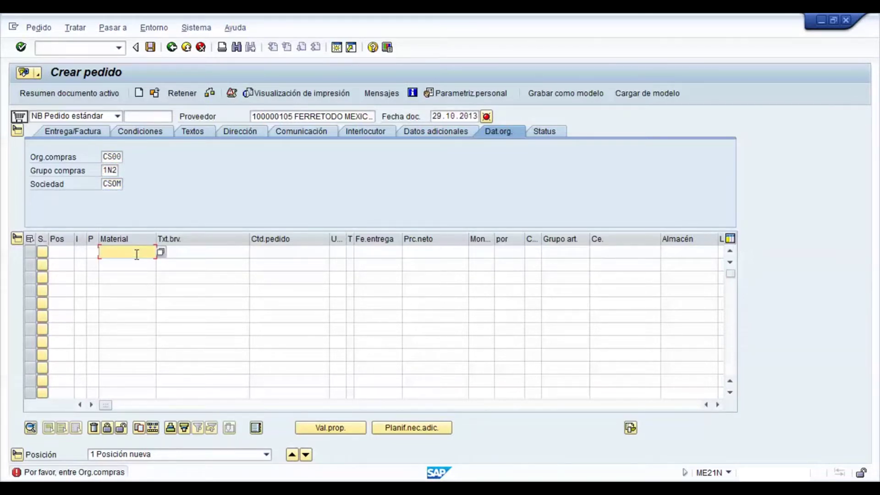
type("1")
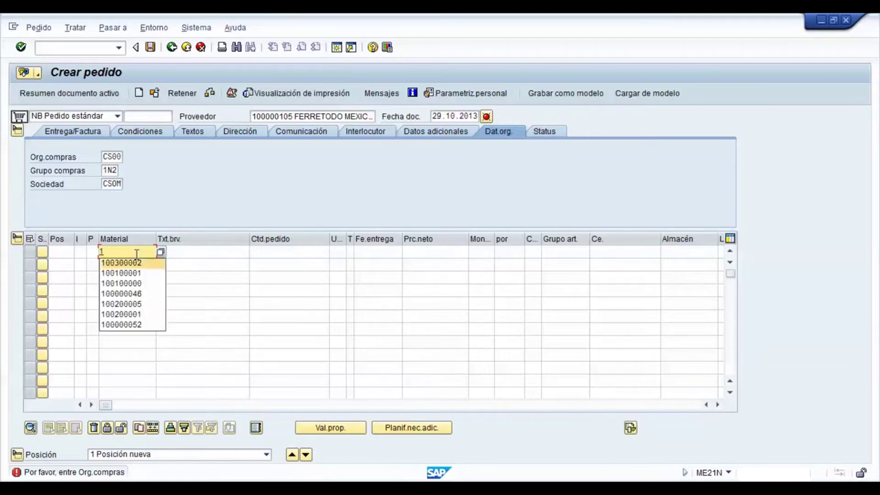
key("Return")
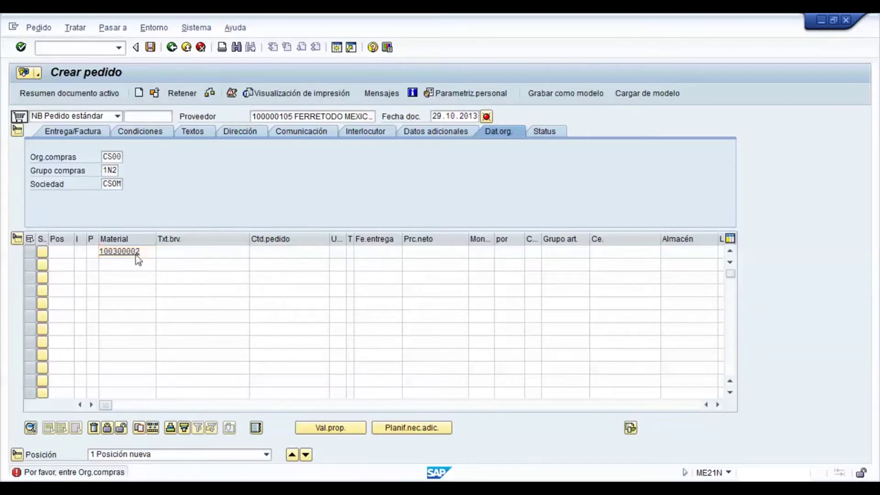
key("Return")
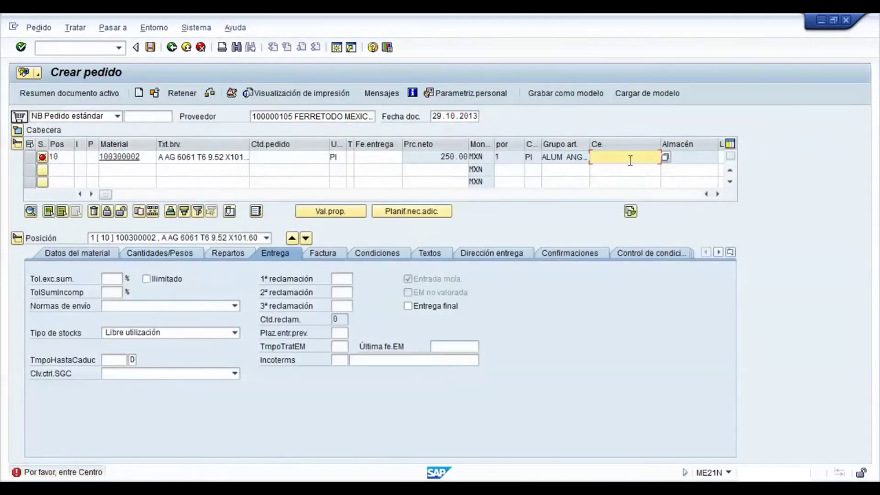
type("1014")
key("Return")
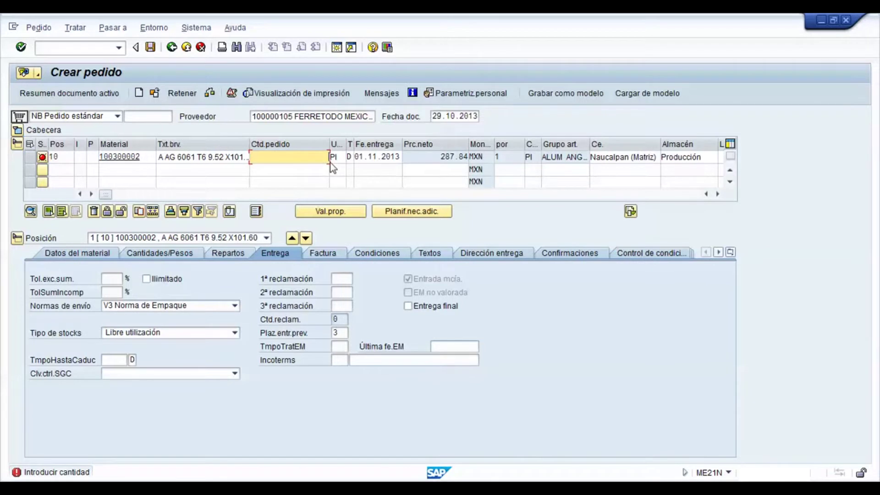
type("100")
key("Return")
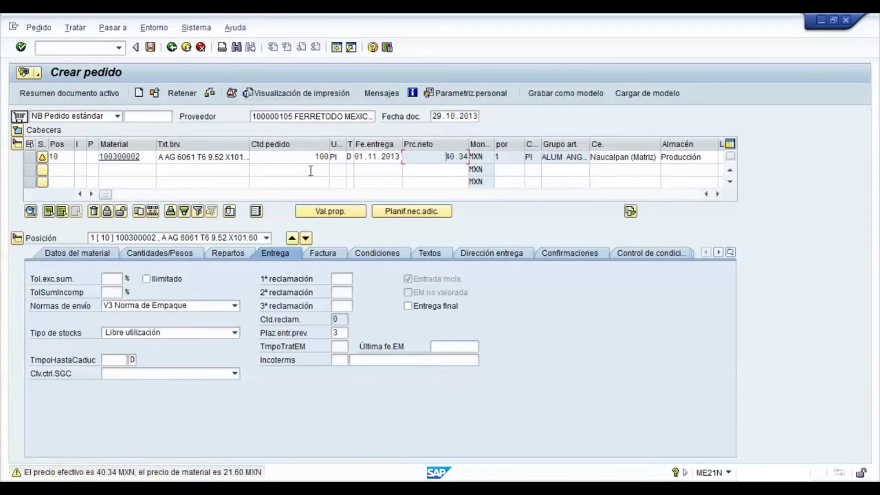
Check the purchase order for errors and save it.
left_click(210, 94)
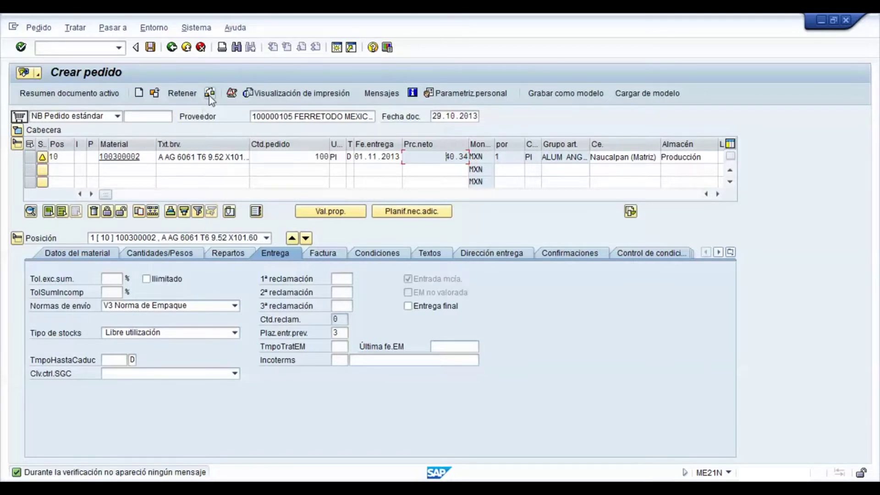
left_click(151, 48)
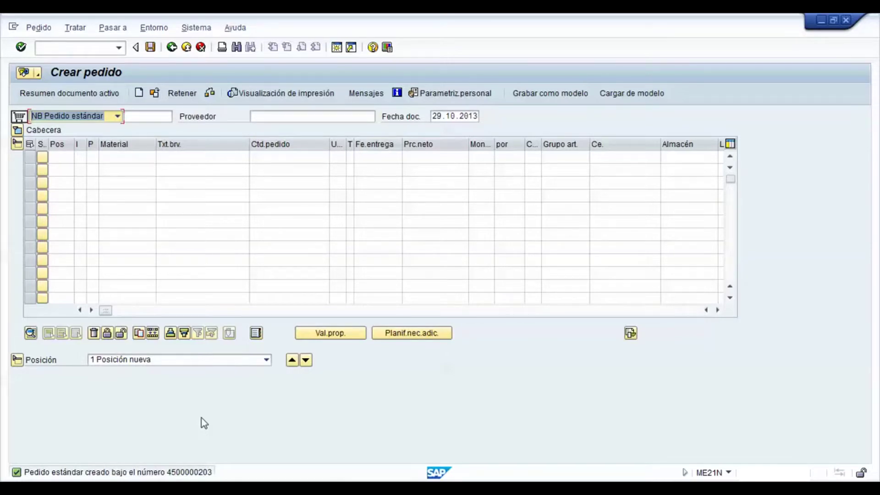
Open the MIGO goods movement transaction in a new session.
left_click(337, 48)
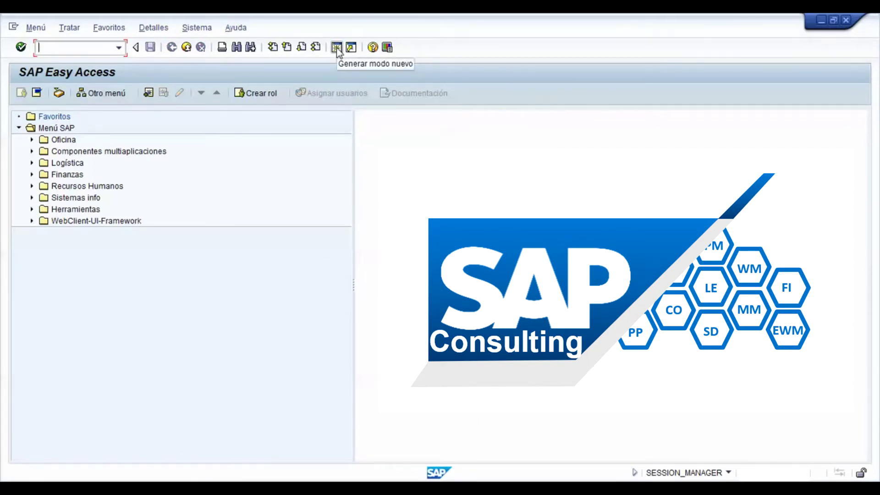
type("MIGO")
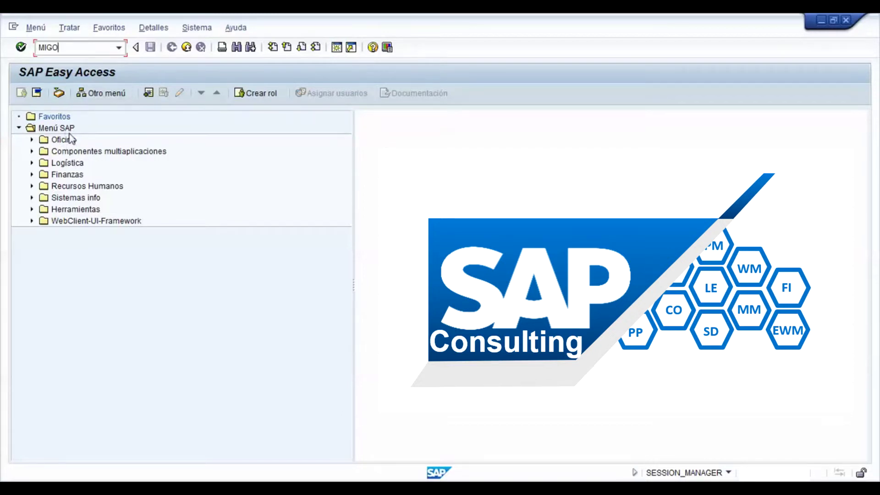
left_click(33, 163)
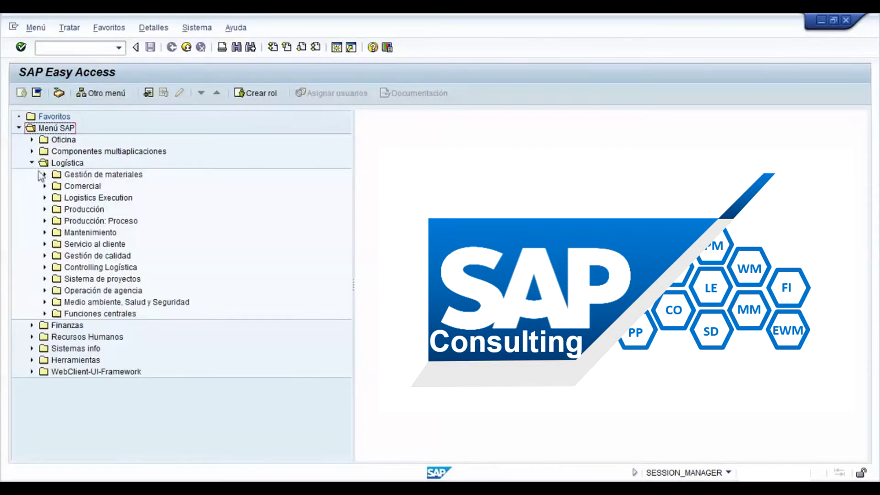
left_click(45, 175)
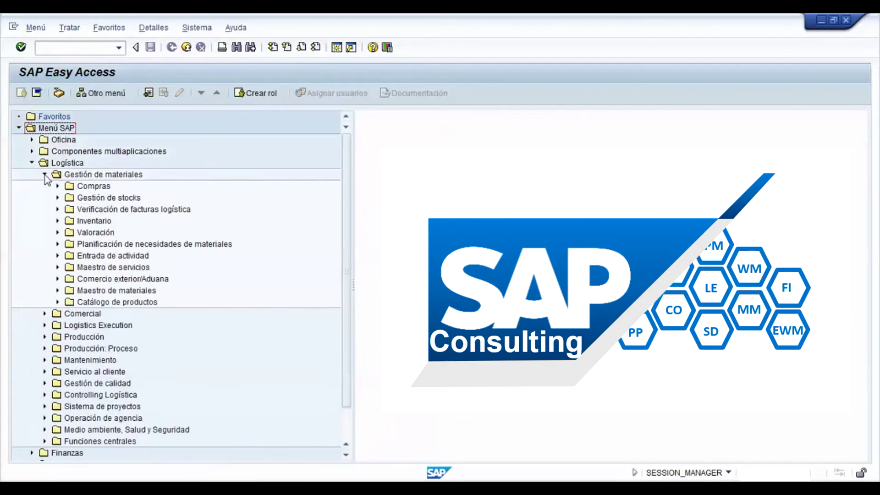
left_click(58, 197)
left_click(71, 209)
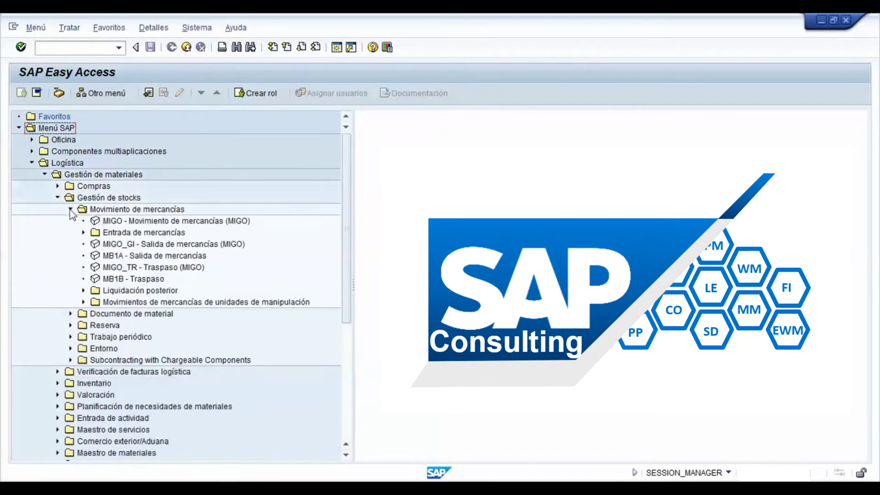
double_click(214, 223)
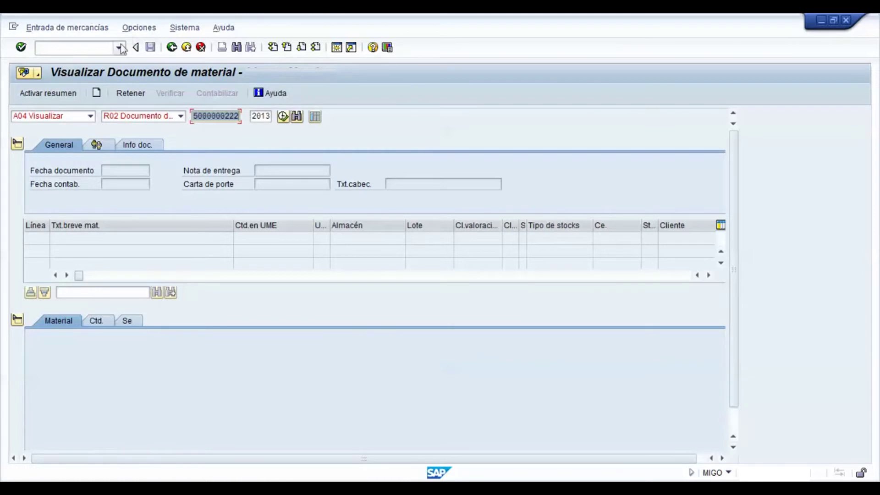
Set the goods movement action to A01 Entrada de mercancías.
left_click(91, 120)
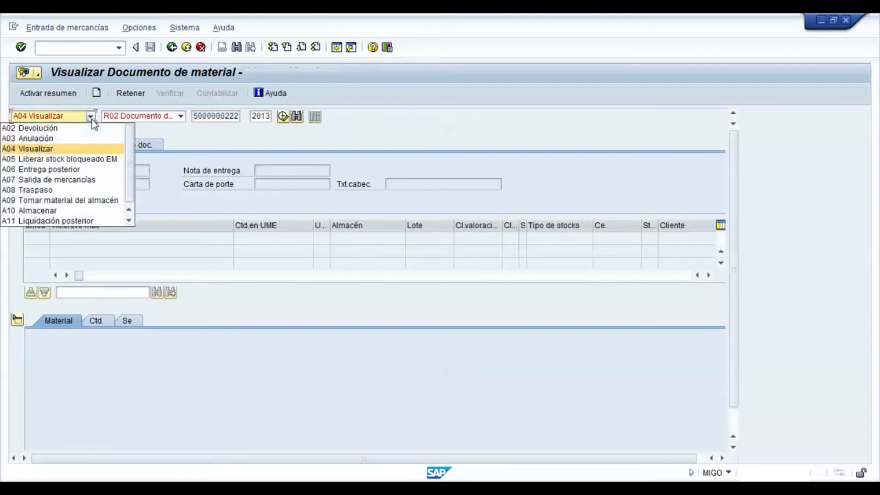
left_click_drag(129, 167, 134, 145)
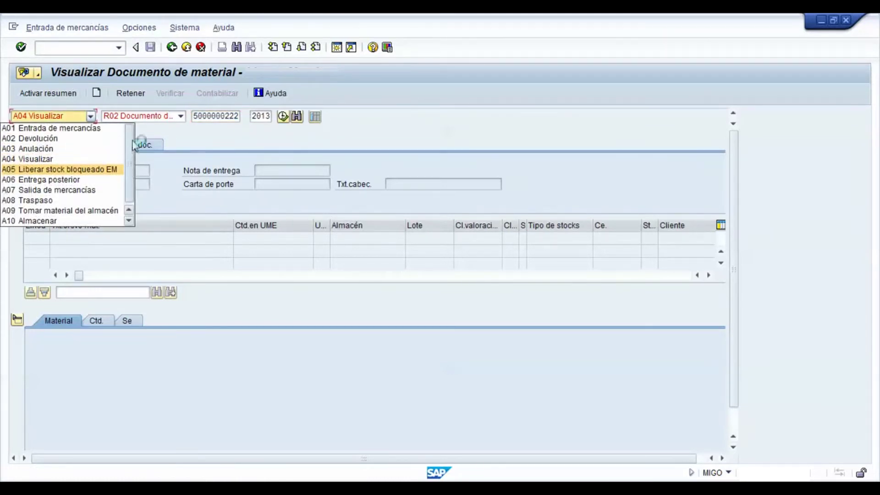
left_click(92, 129)
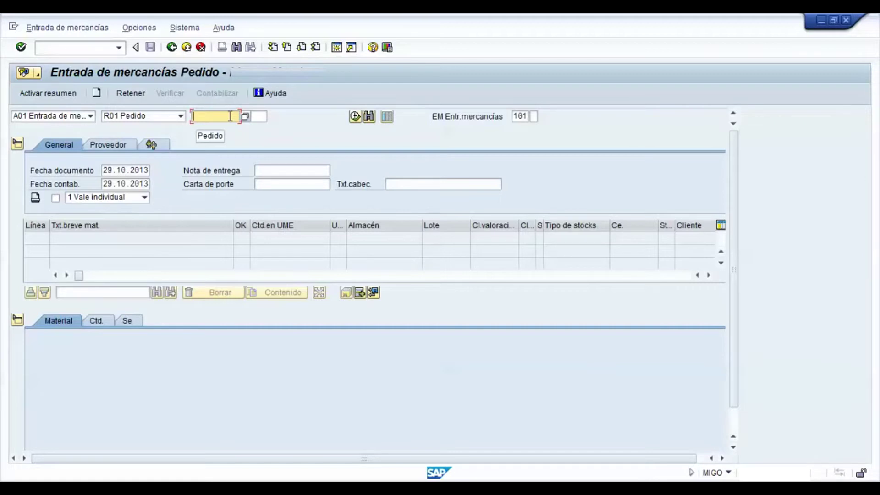
Load the newly created purchase order into the goods receipt as its reference document.
type("45")
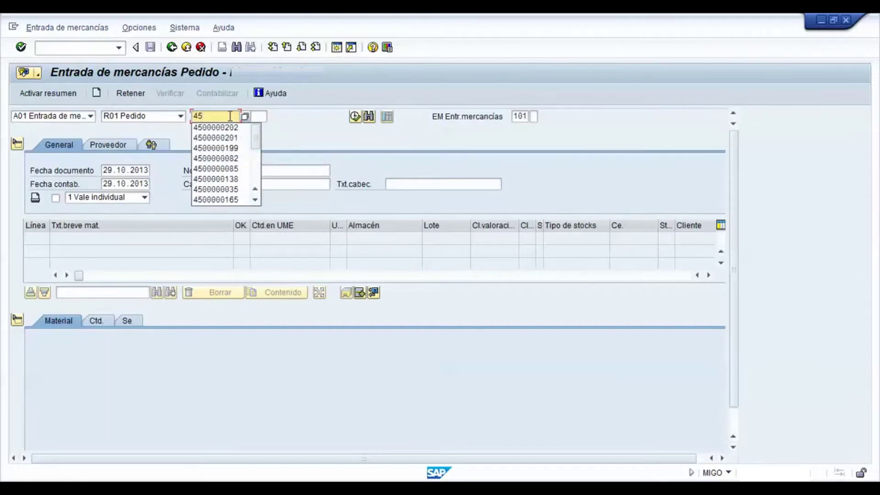
key("Return")
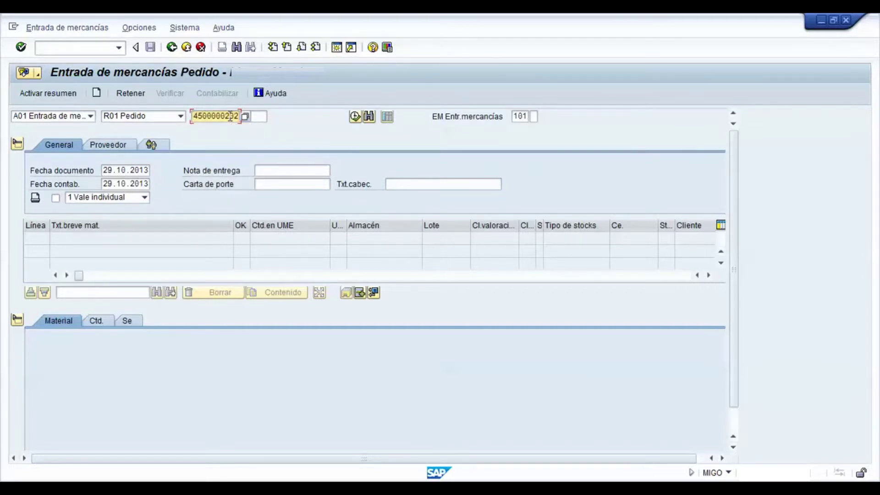
key("BackSpace")
type("3")
key("Return")
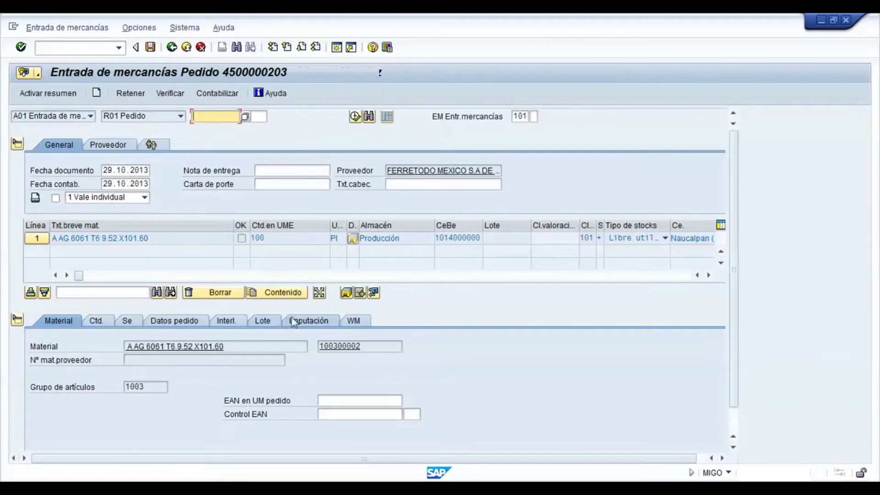
Show the received item's purchase order data and examine the possible values for its shipping instructions.
left_click(189, 323)
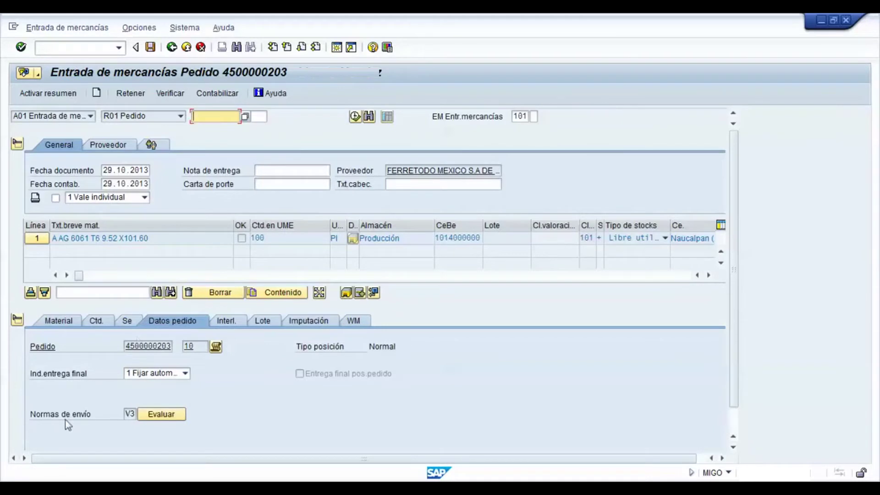
left_click(130, 414)
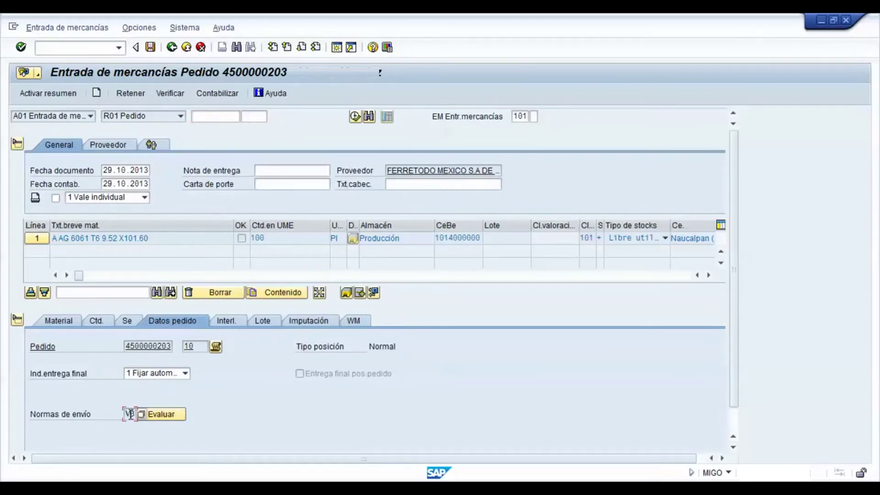
key("F4")
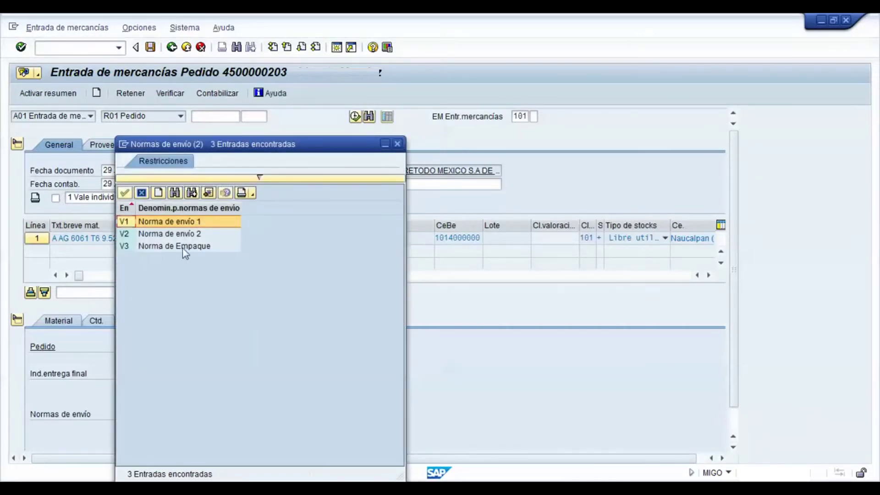
left_click(398, 144)
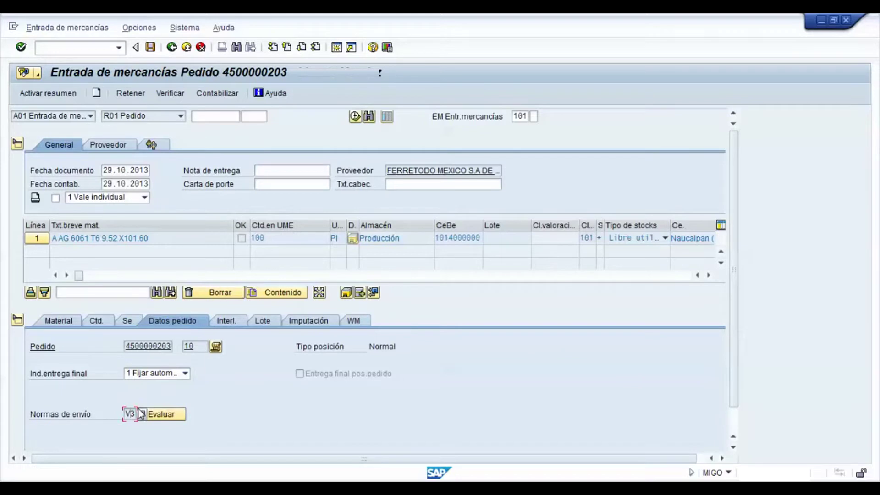
Evaluate the item's compliance with shipping instruction V3 as Norma cumplida.
left_click(171, 416)
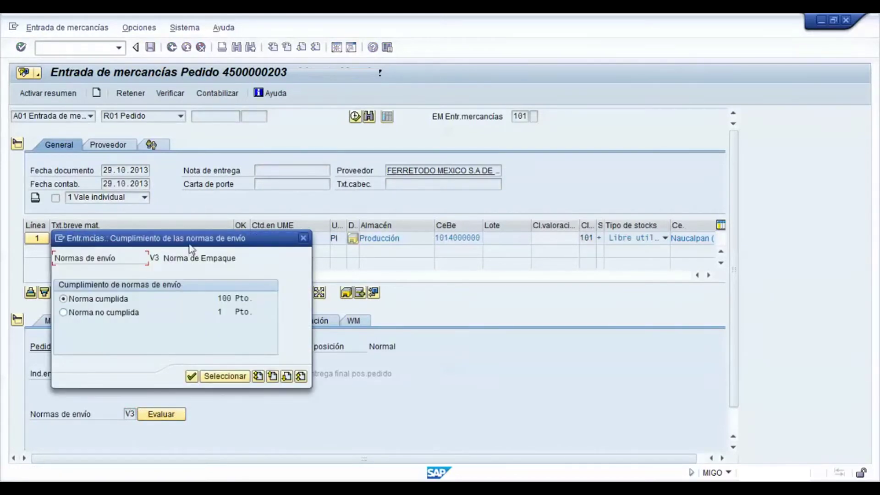
left_click_drag(192, 248, 408, 253)
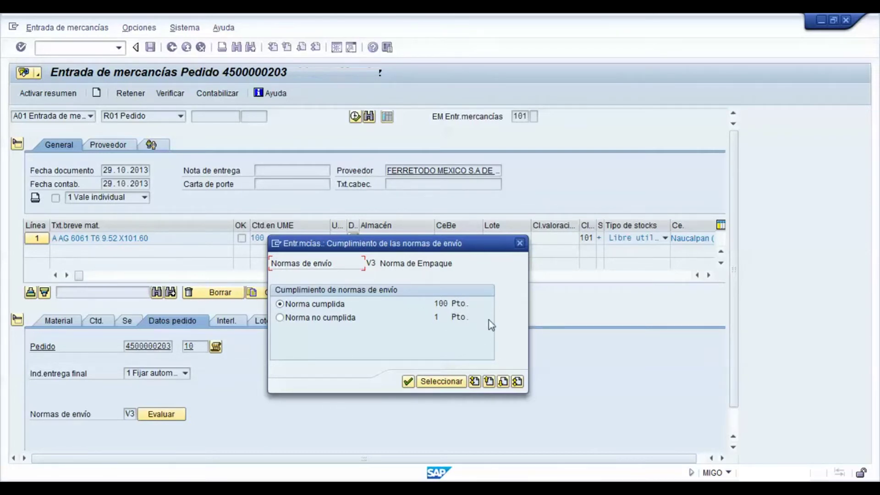
left_click(408, 382)
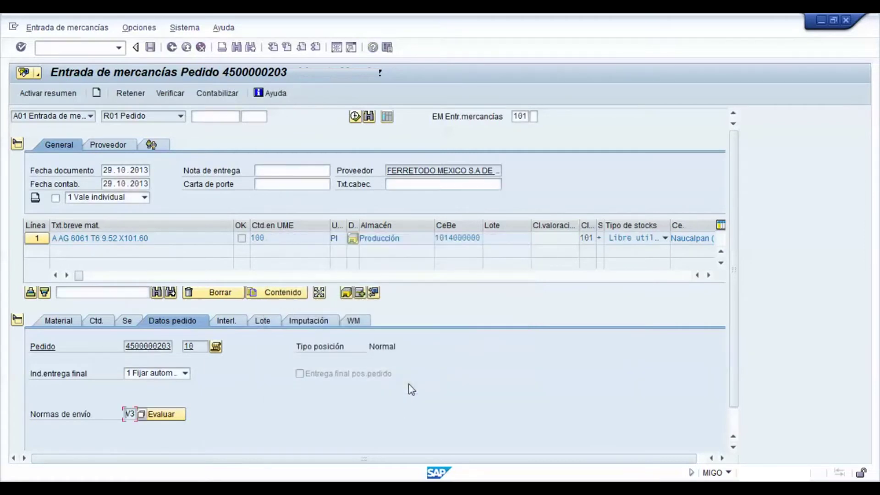
Mark the received item as OK and post the goods receipt.
left_click_drag(738, 219, 750, 335)
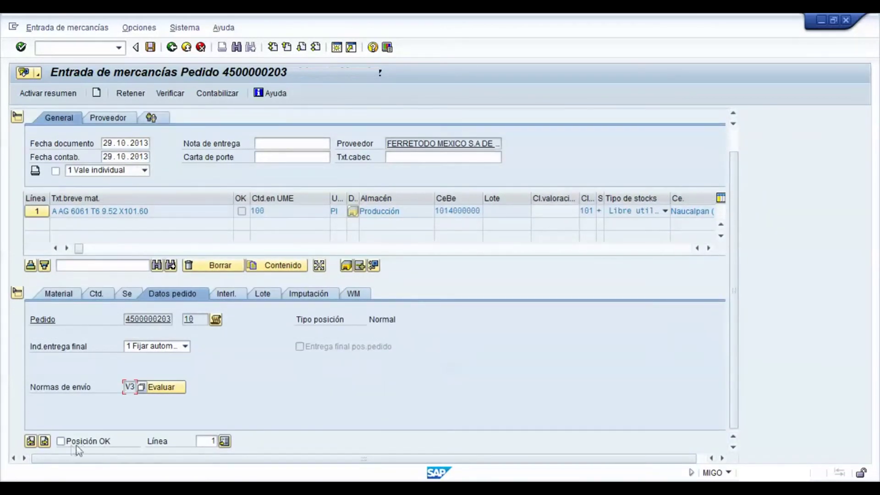
left_click(61, 442)
left_click(152, 48)
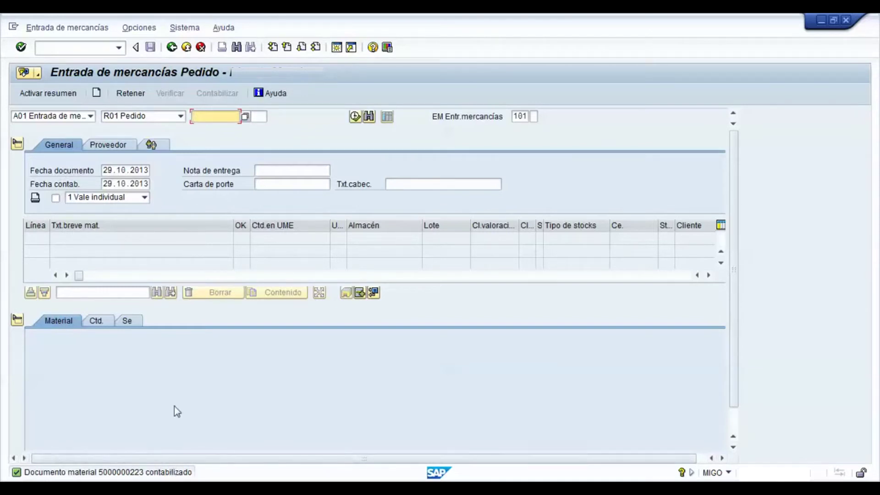
Open a new session and start the current vendor evaluation ME61 from the purchasing master data.
left_click(338, 48)
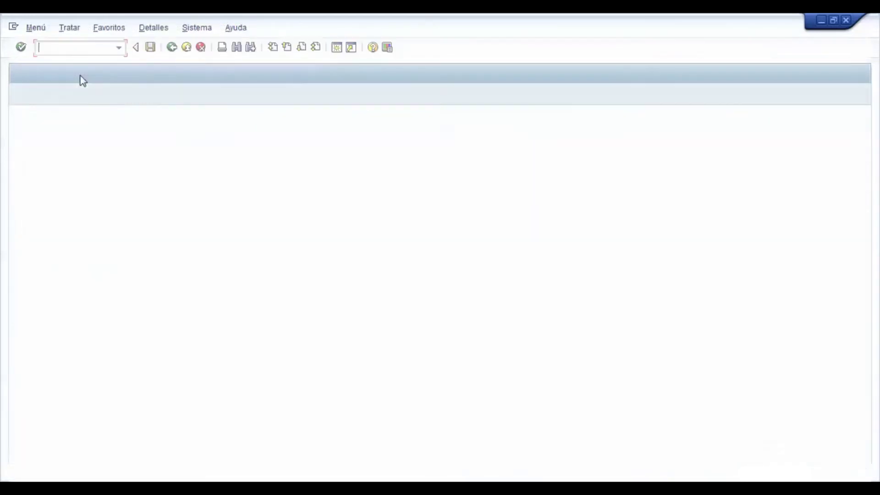
type("ME61")
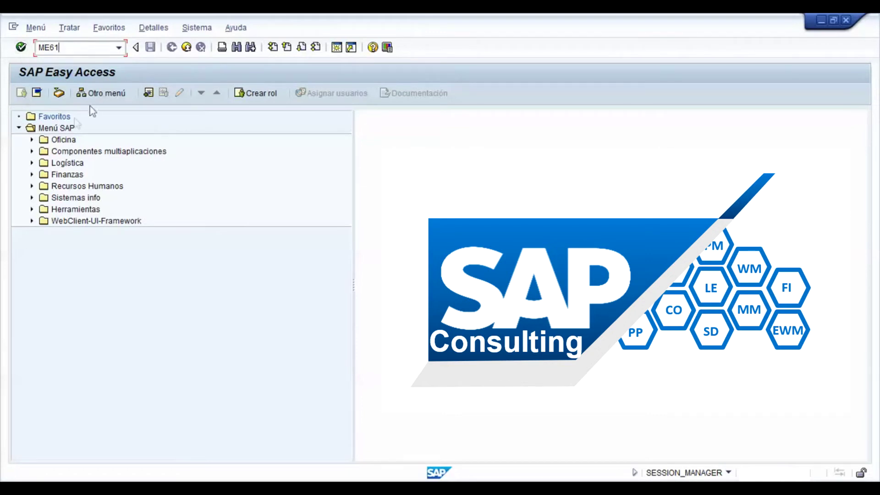
left_click(32, 163)
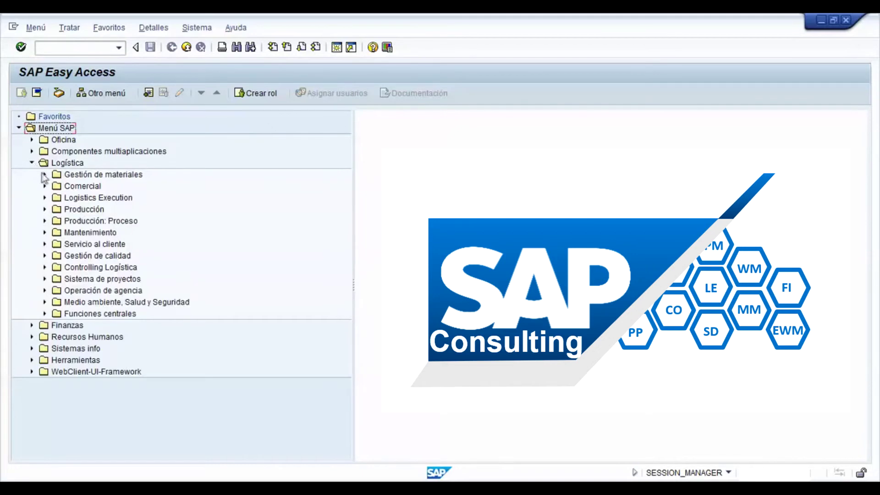
left_click(45, 174)
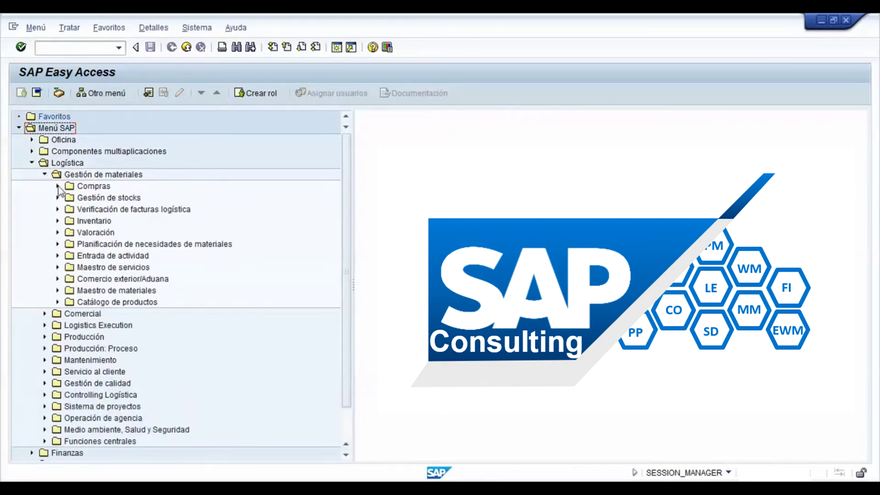
left_click(58, 186)
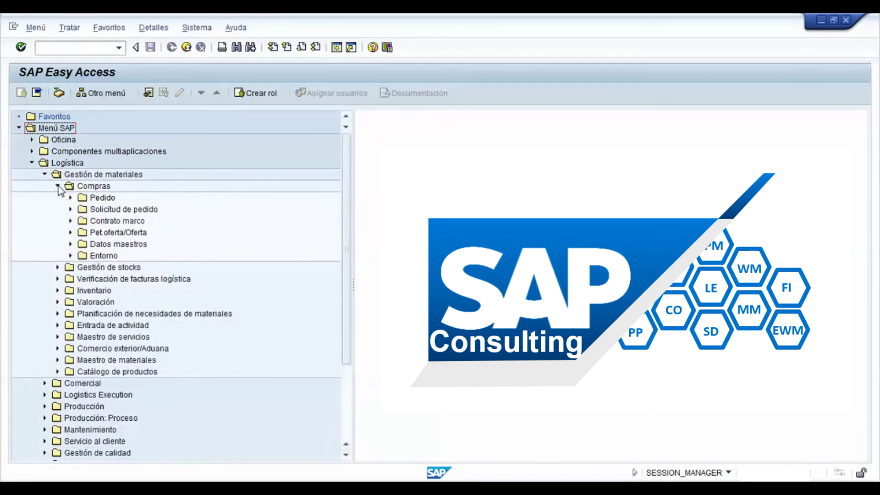
left_click(71, 244)
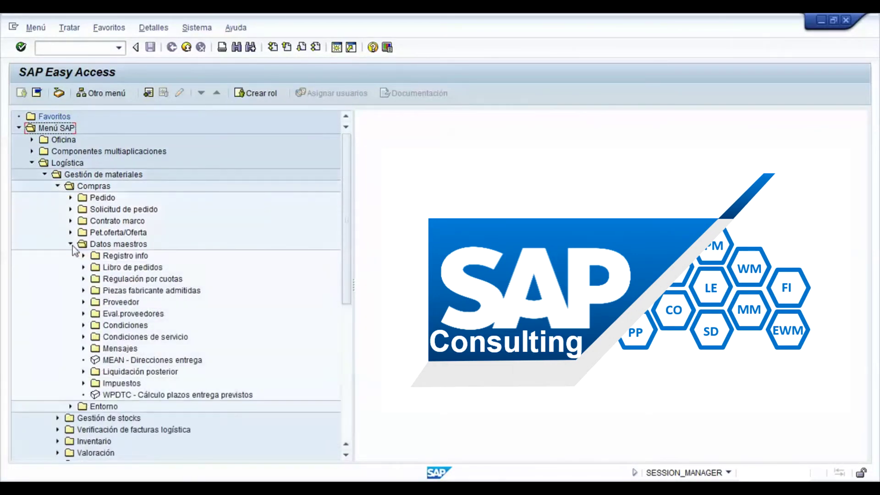
left_click(84, 314)
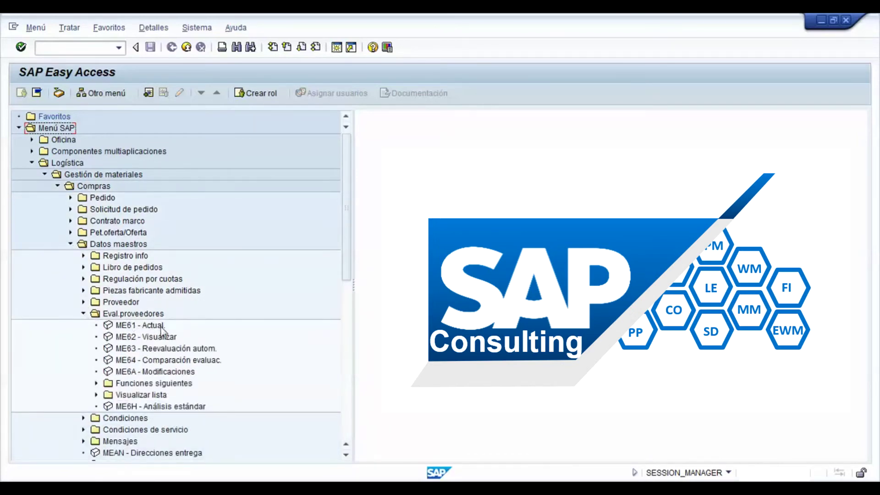
double_click(140, 325)
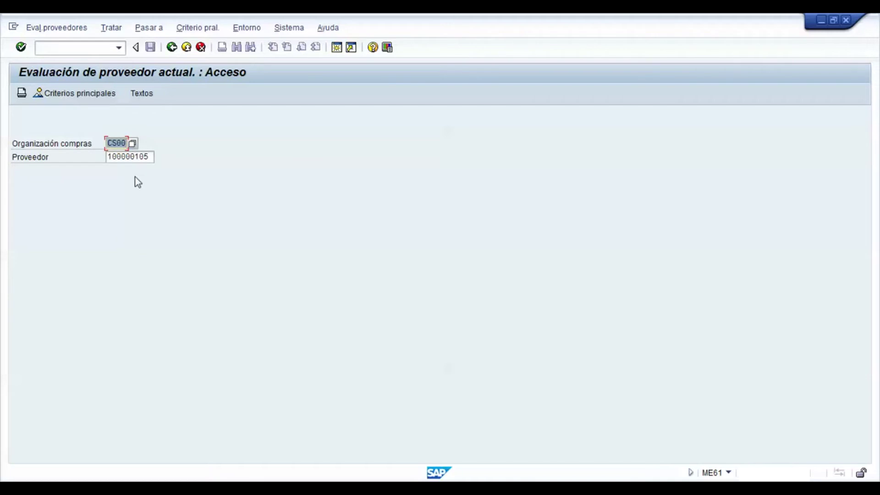
For the vendor under purchasing organization CS00, set the weighting key to 01 Ponderación igual and run the automatic re-evaluation.
key("Return")
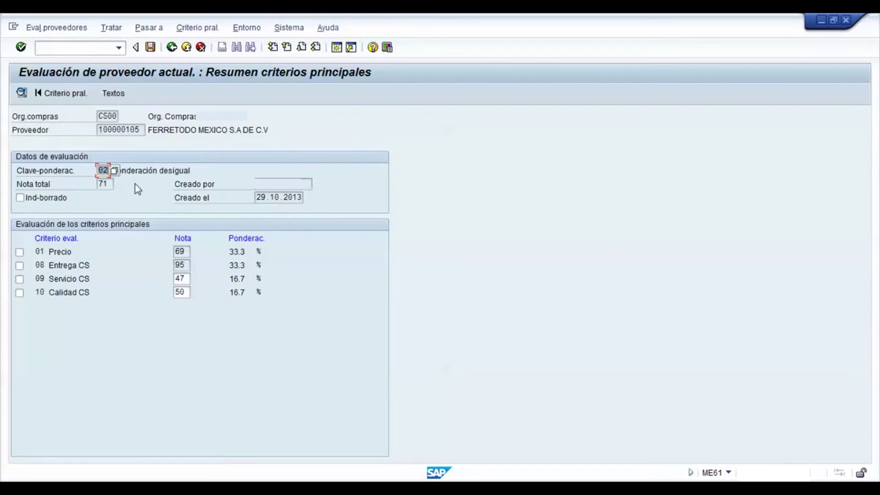
left_click(114, 171)
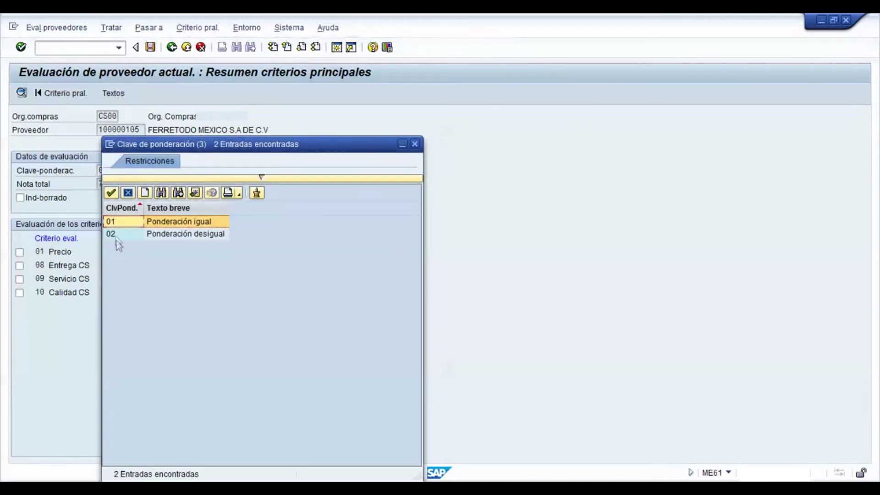
double_click(112, 223)
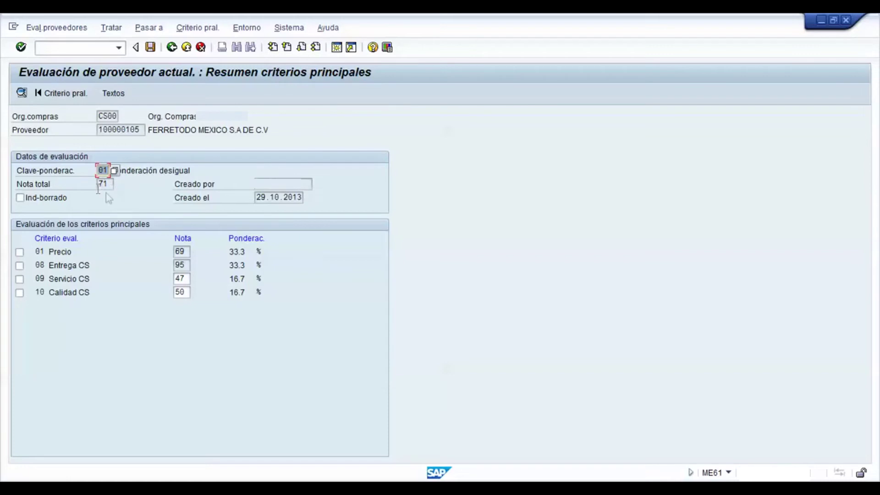
left_click(115, 26)
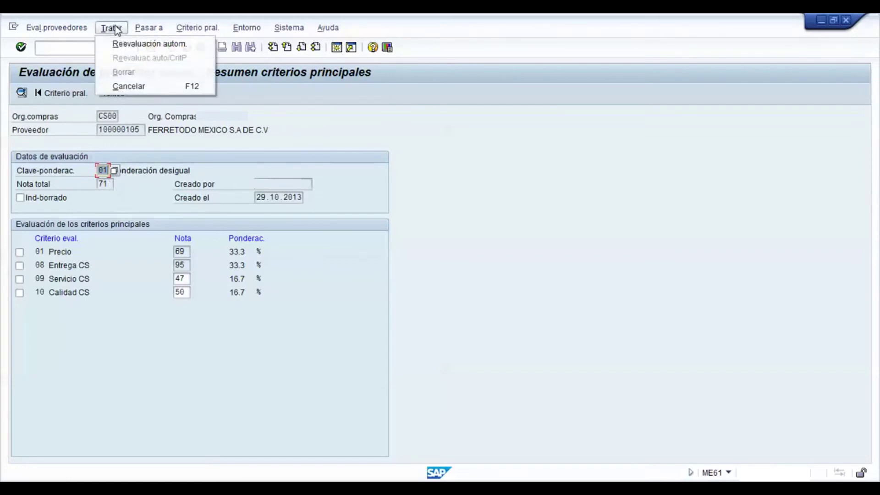
left_click(151, 45)
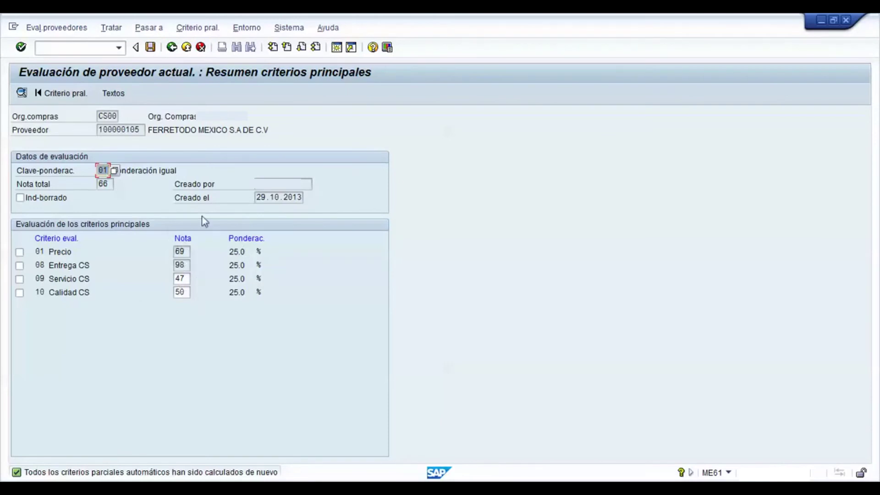
Examine the partial criteria scores and weightings of the main criteria 01 Precio and 08 Entrega CS.
double_click(60, 251)
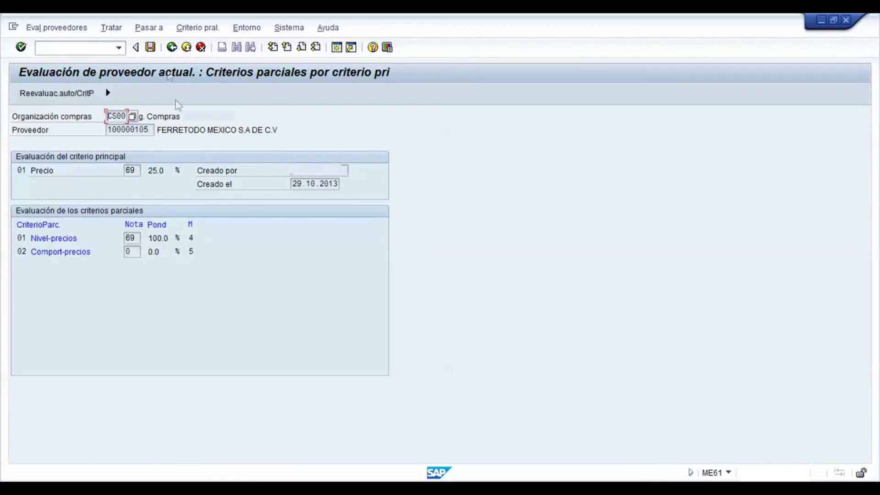
left_click(172, 49)
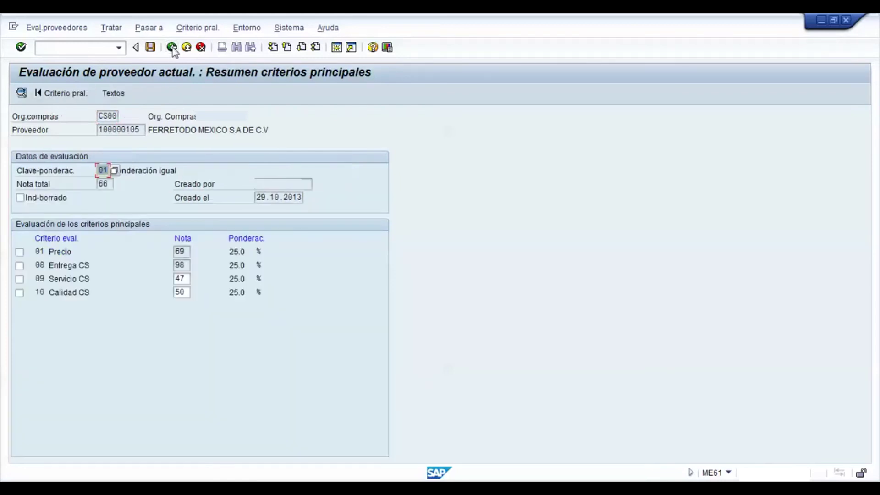
double_click(65, 268)
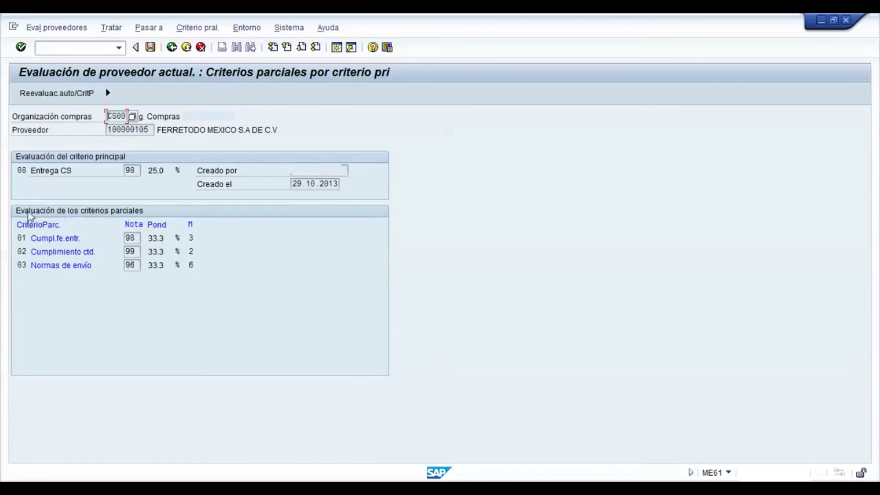
left_click(172, 48)
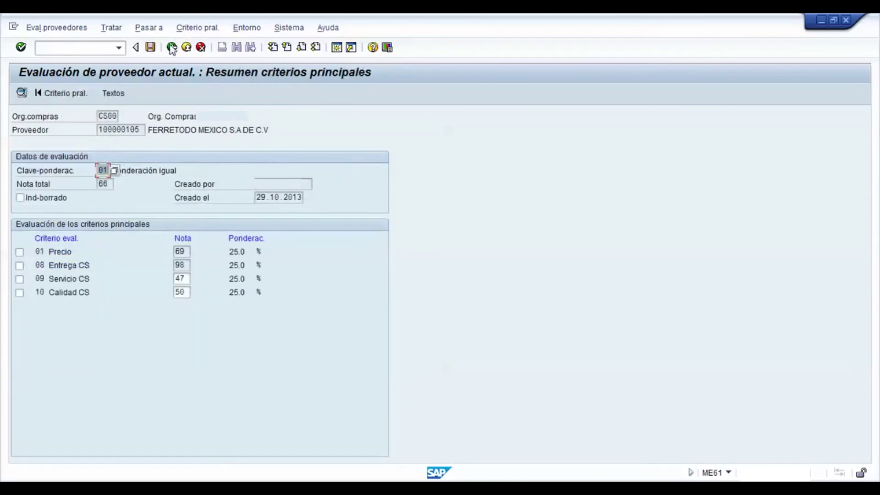
Set the Asesoría Técnica score of criterion 09 Servicio CS to 80, re-evaluate the criterion and return to the main criteria overview.
double_click(70, 281)
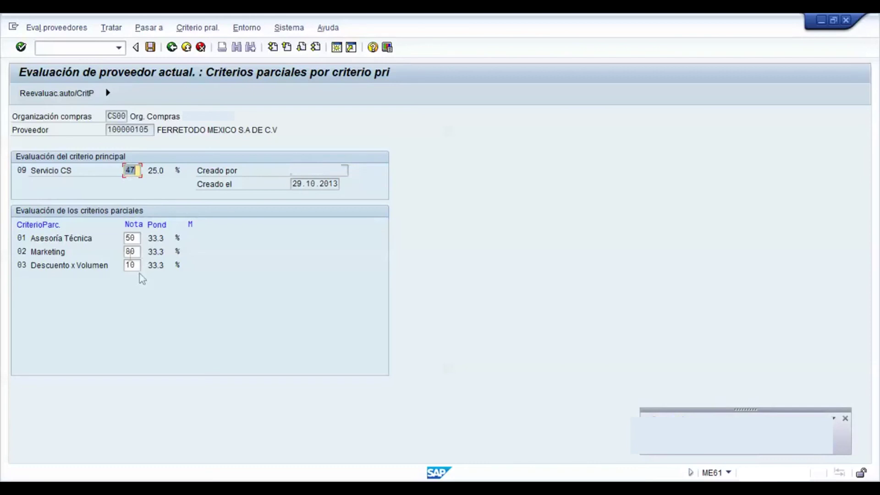
key("Tab")
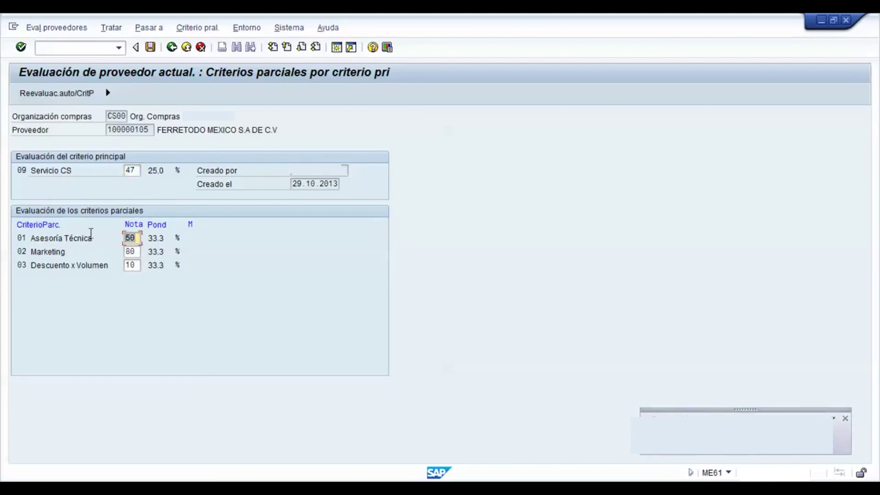
type("80")
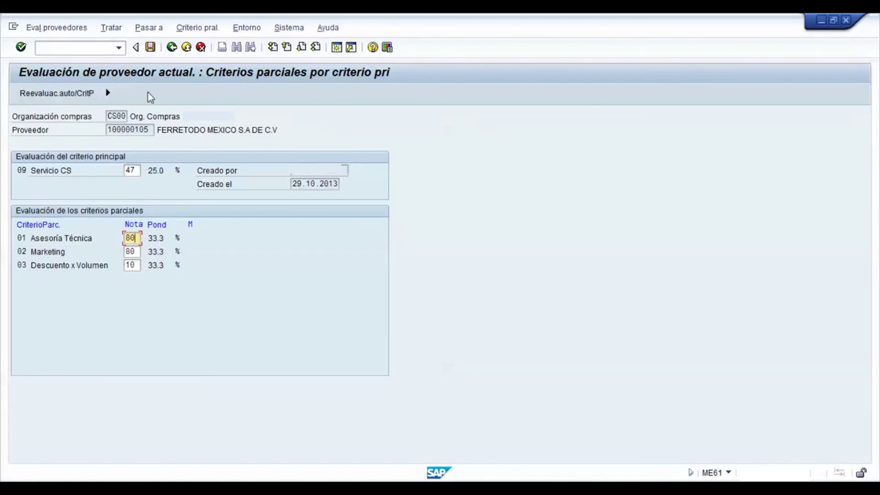
left_click(55, 93)
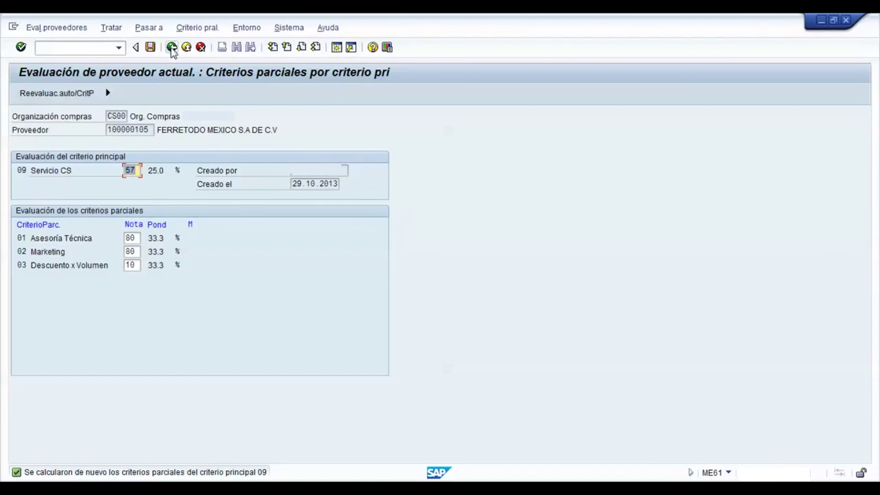
left_click(172, 47)
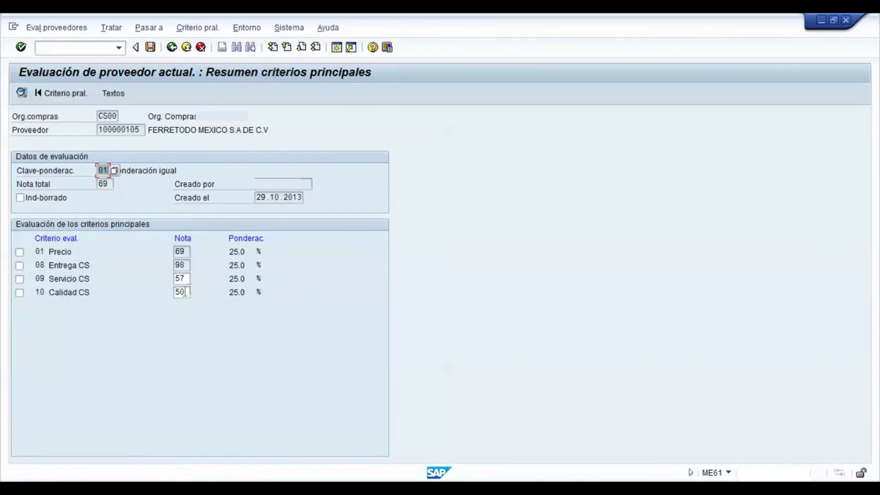